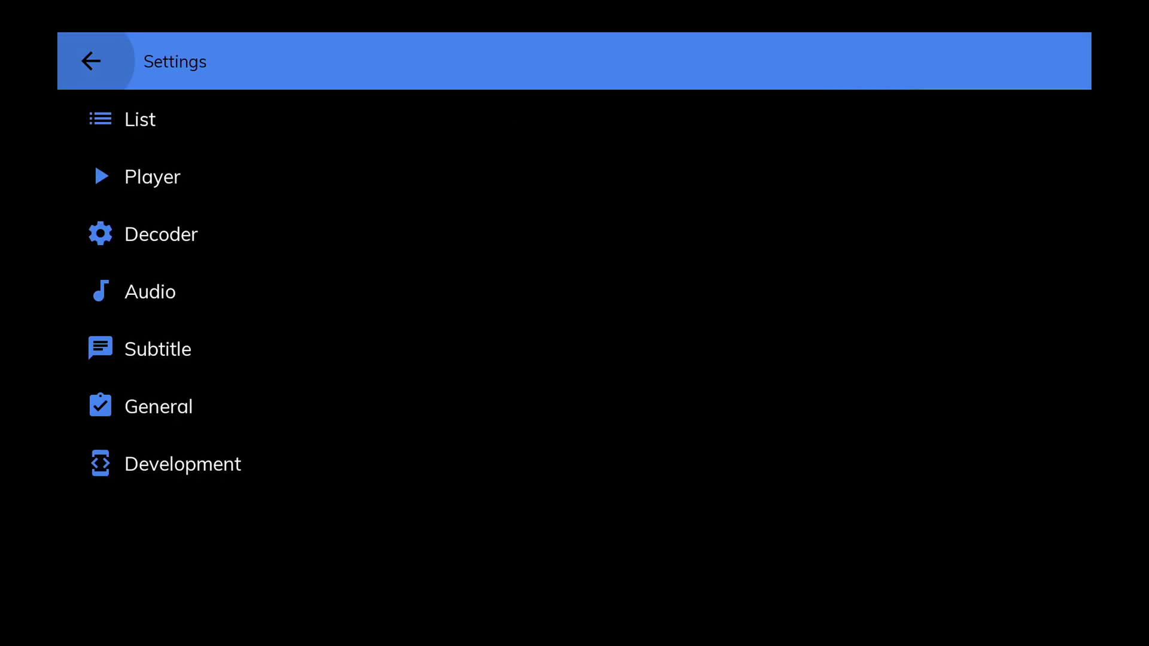
# Go into Settings > Player and open the player Style options
pyautogui.press('Down')
pyautogui.press('Down')
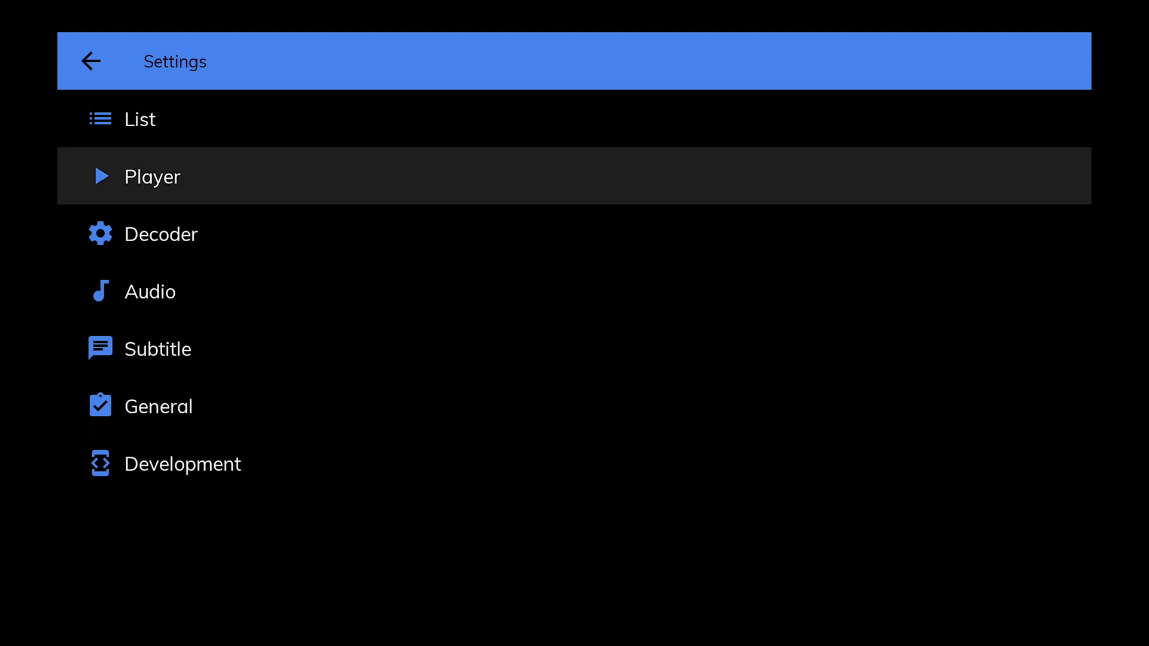
pyautogui.press('Return')
pyautogui.press('Down')
pyautogui.press('Down')
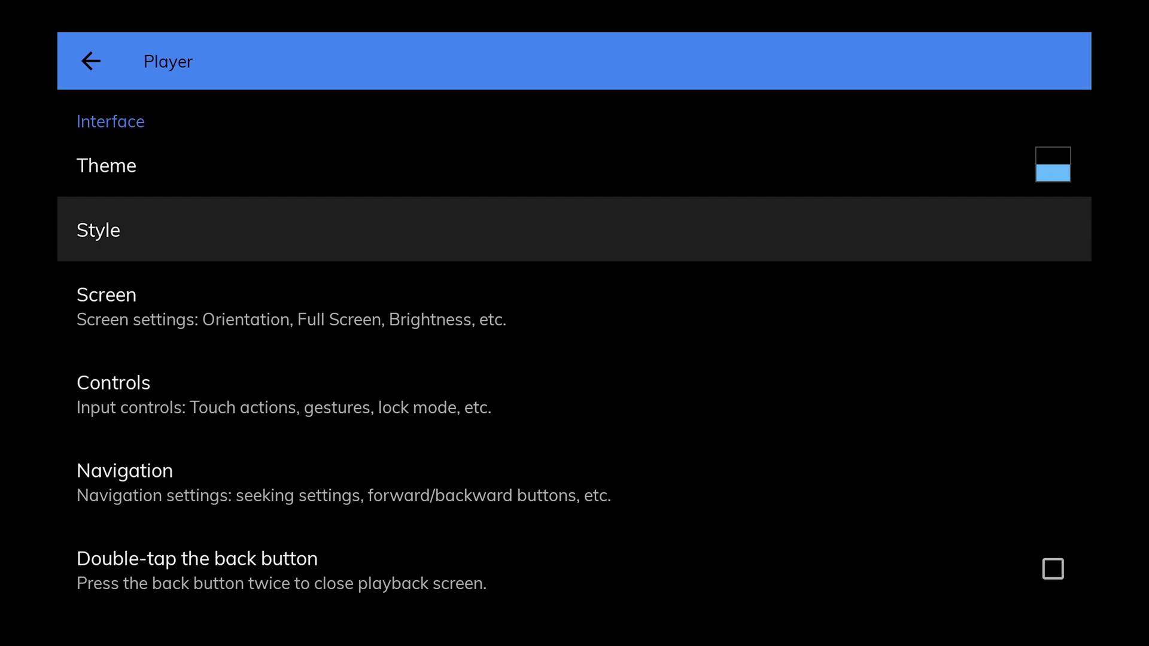
pyautogui.press('Return')
pyautogui.press('Down')
pyautogui.press('Down')
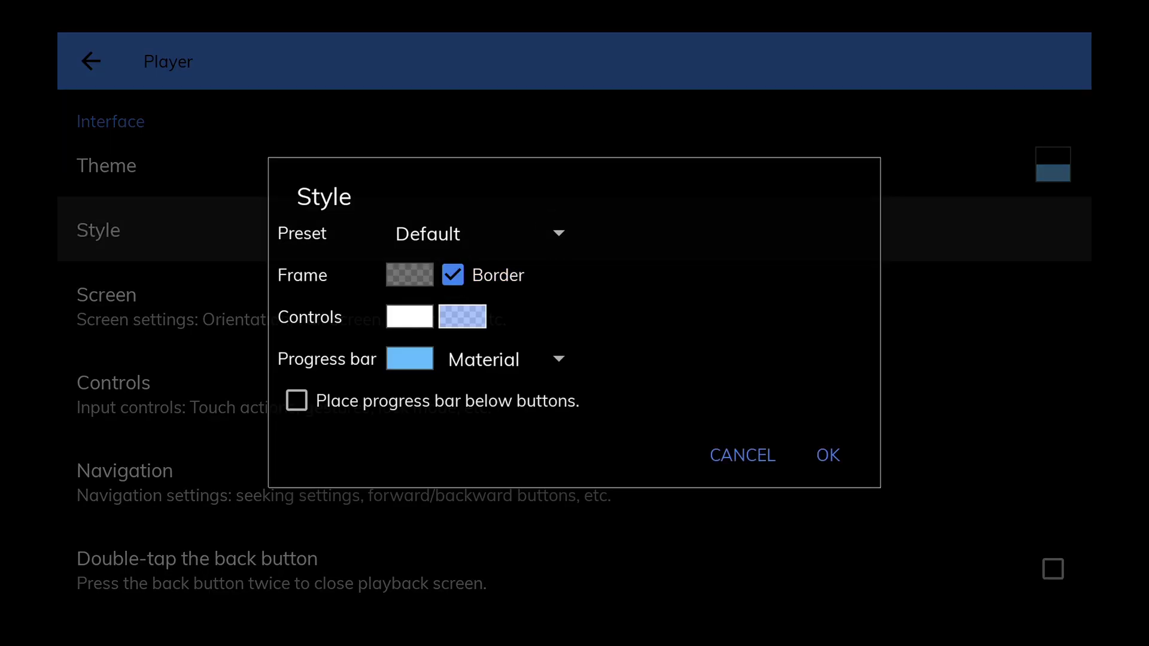
# Set the progress bar style to Flat and confirm with OK
pyautogui.press('Return')
pyautogui.press('Up')
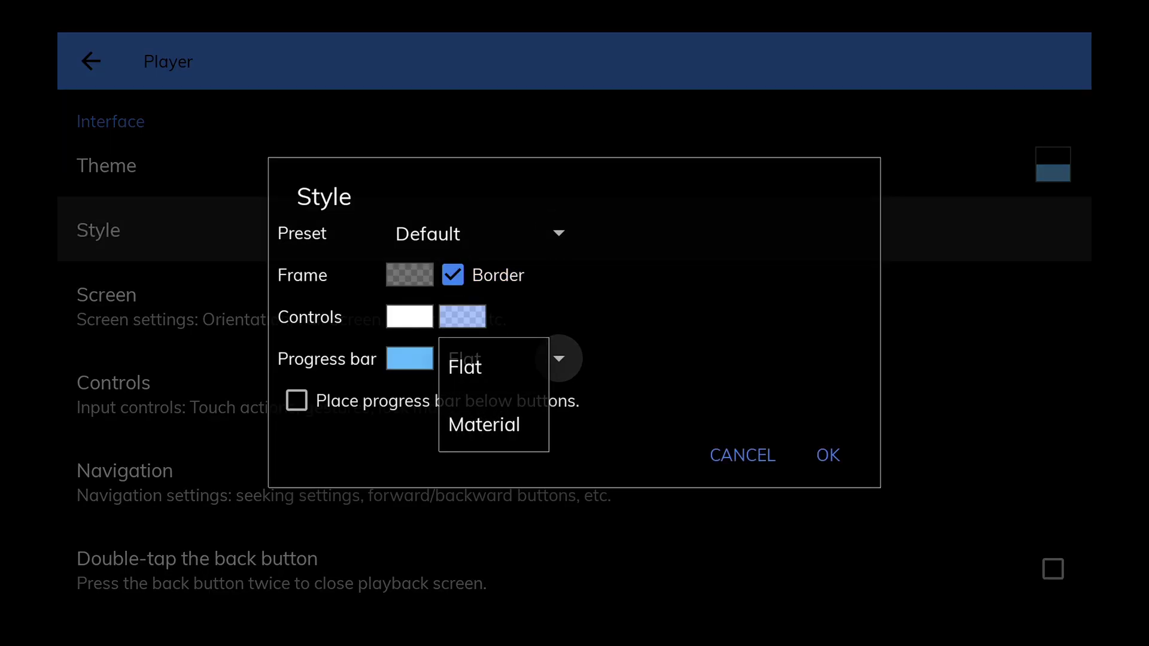
pyautogui.press('Return')
pyautogui.press('Down')
pyautogui.press('Down')
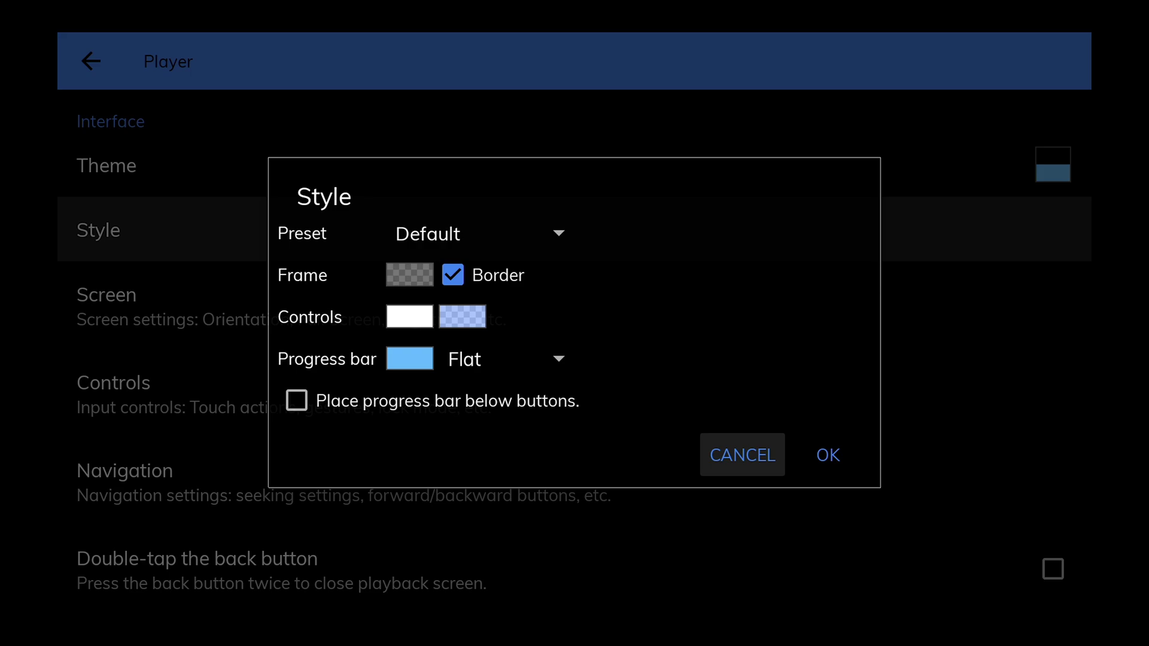
pyautogui.press('Right')
pyautogui.press('Return')
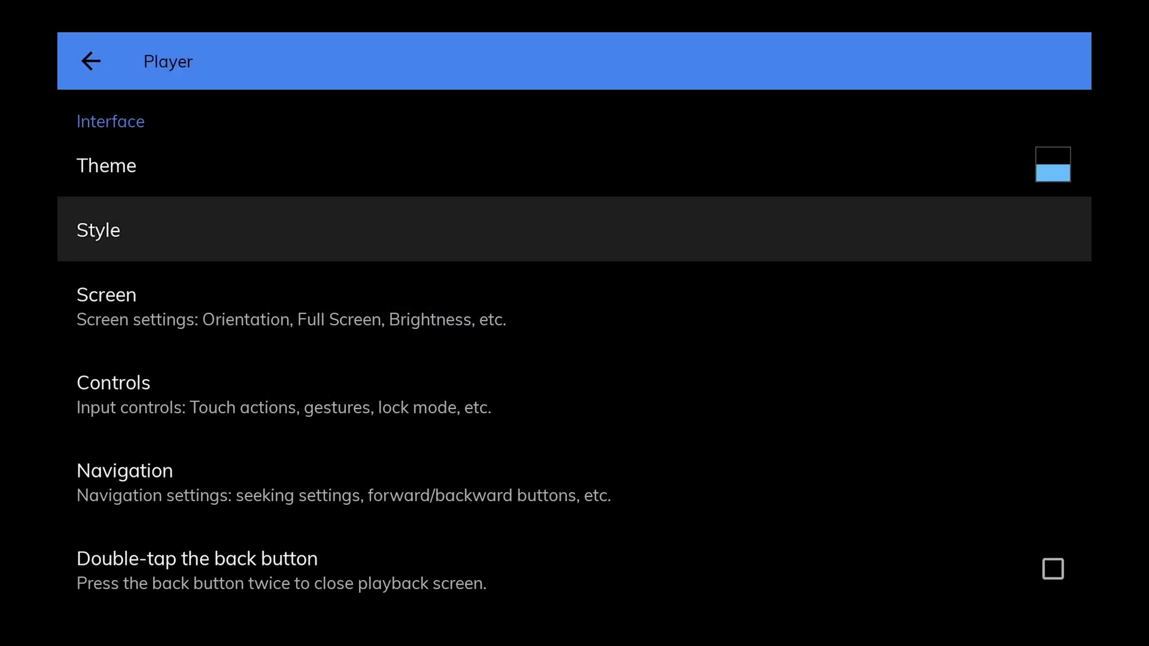
pyautogui.press('Down')
pyautogui.press('Escape')
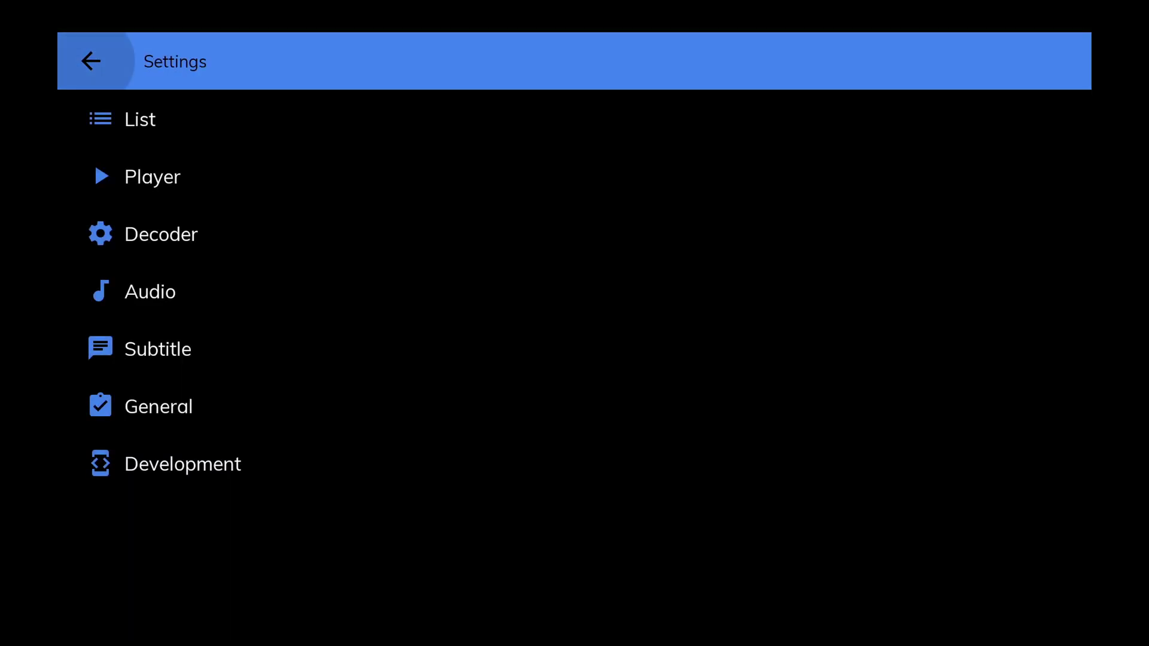
pyautogui.press('Down')
pyautogui.press('Return')
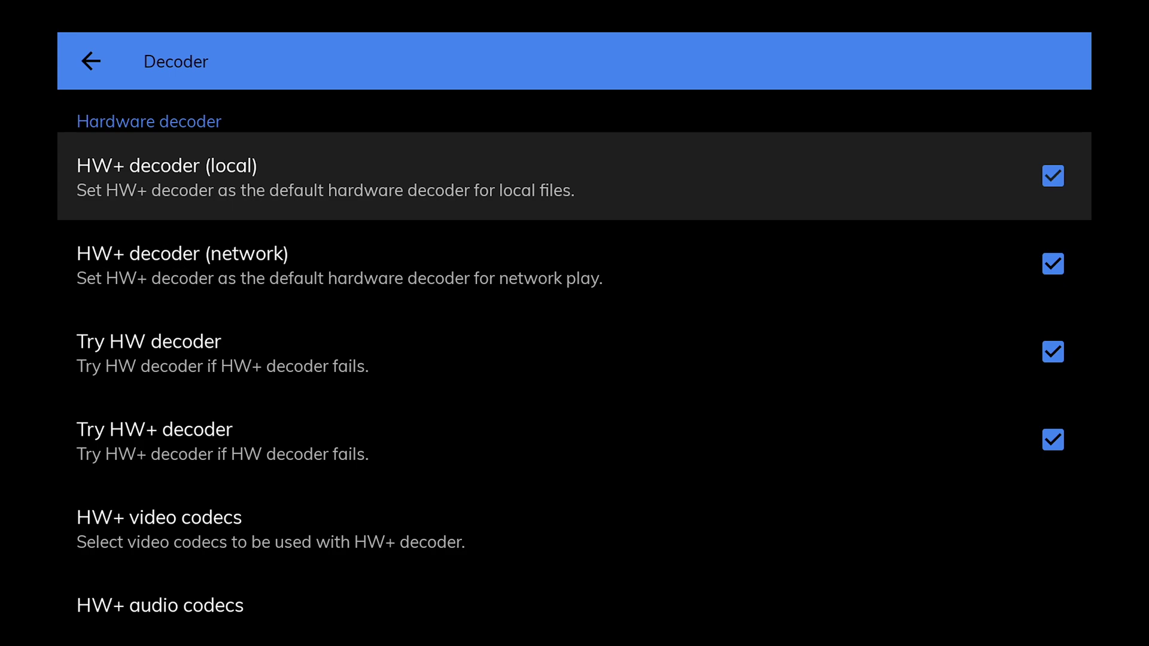
pyautogui.press('Return')
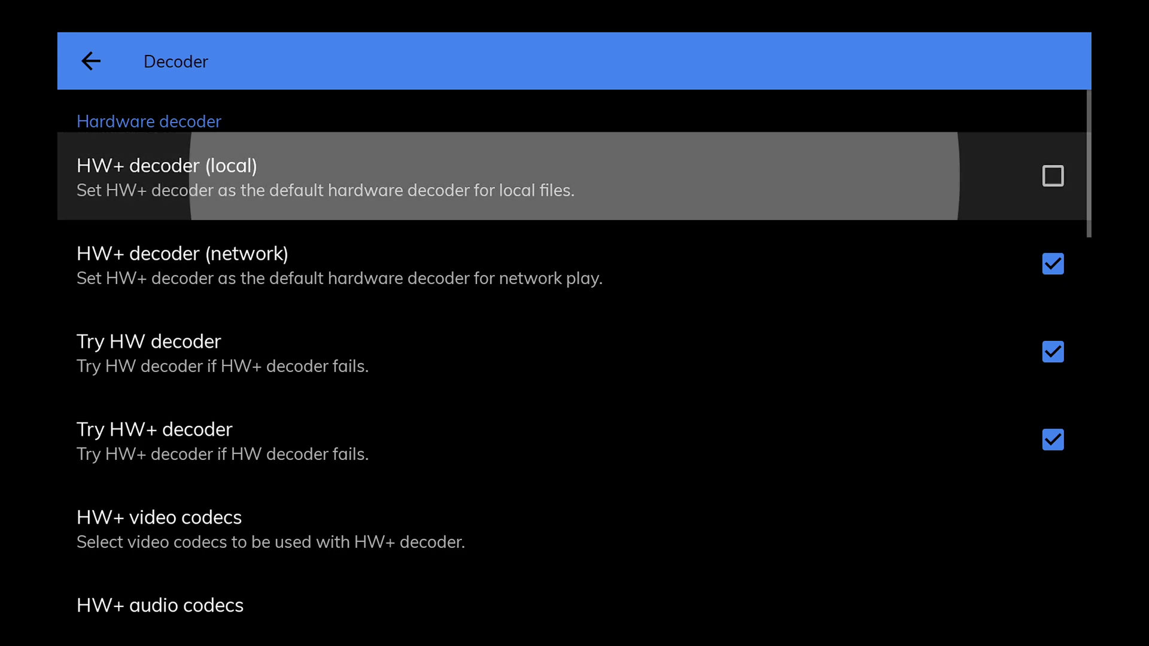
pyautogui.press('Return')
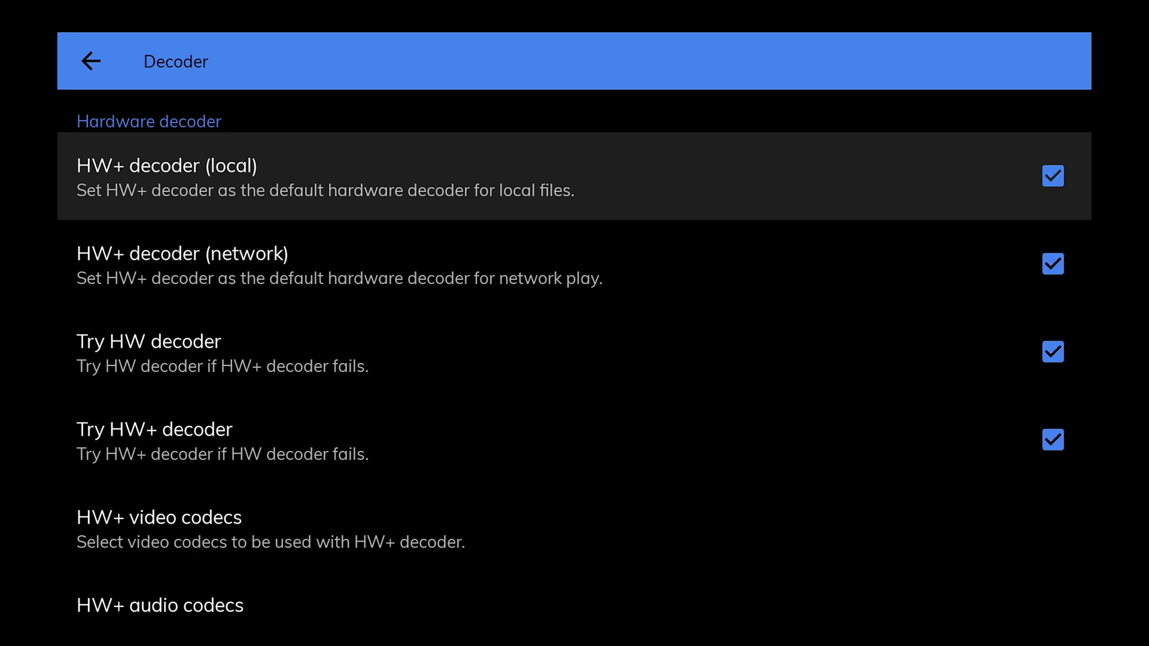
pyautogui.press('Down')
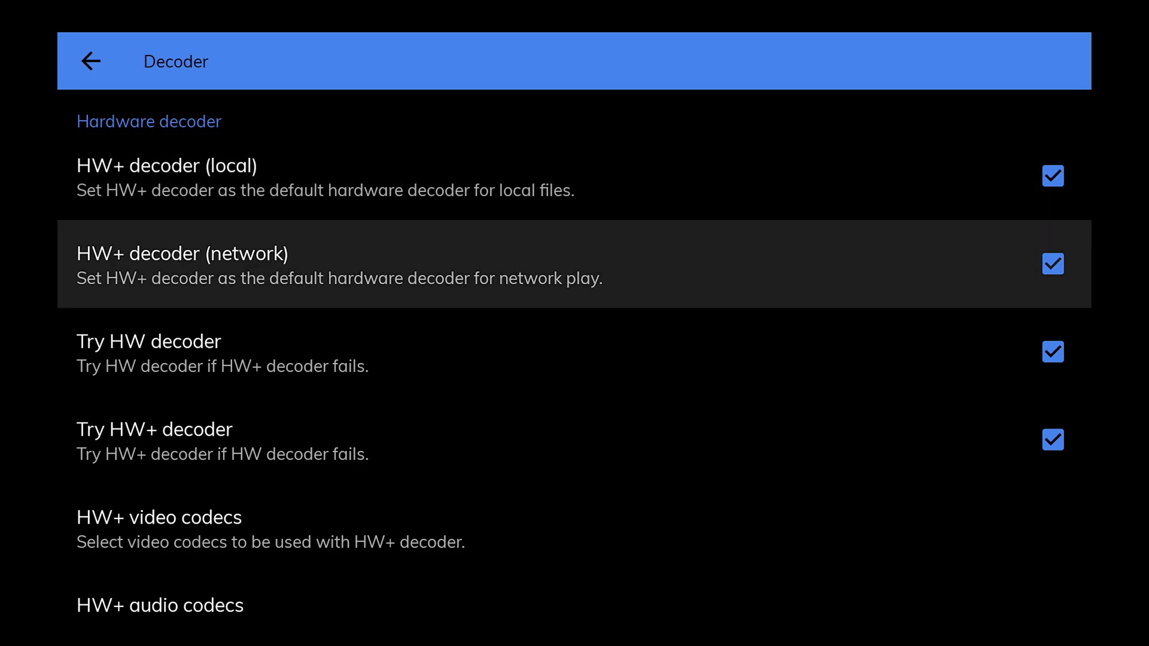
pyautogui.press('Return')
pyautogui.press('Return')
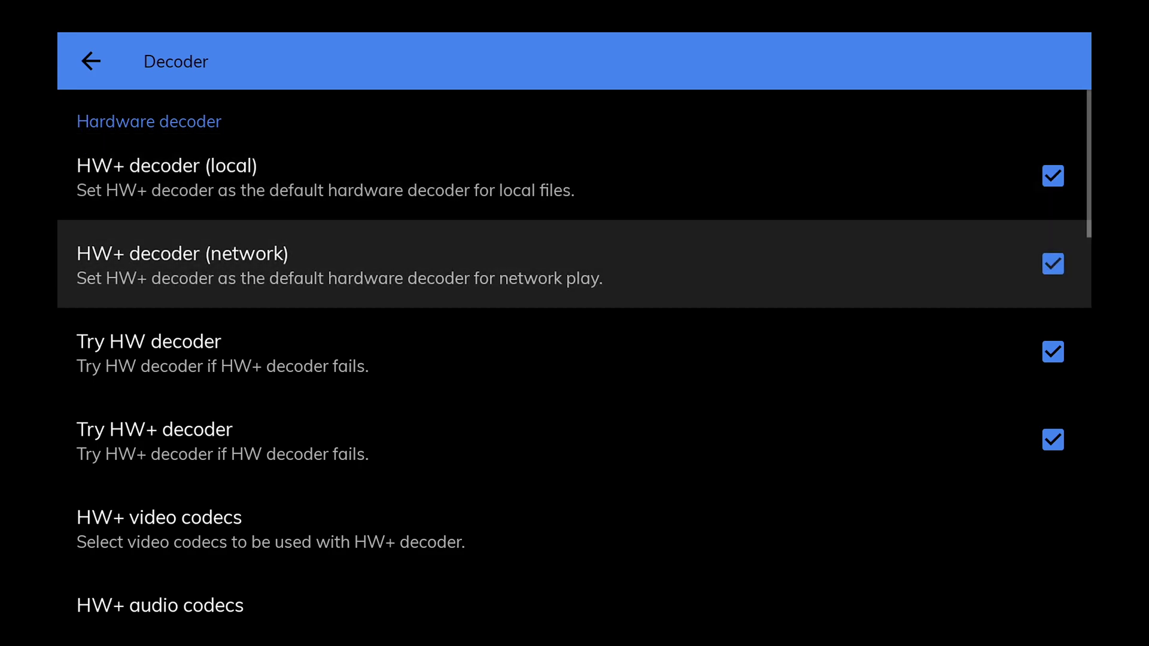
pyautogui.press('Down')
pyautogui.press('Down')
pyautogui.press('Down')
pyautogui.press('Down')
pyautogui.press('Down')
pyautogui.press('Down')
pyautogui.press('Down')
pyautogui.press('Down')
pyautogui.press('Down')
pyautogui.press('Down')
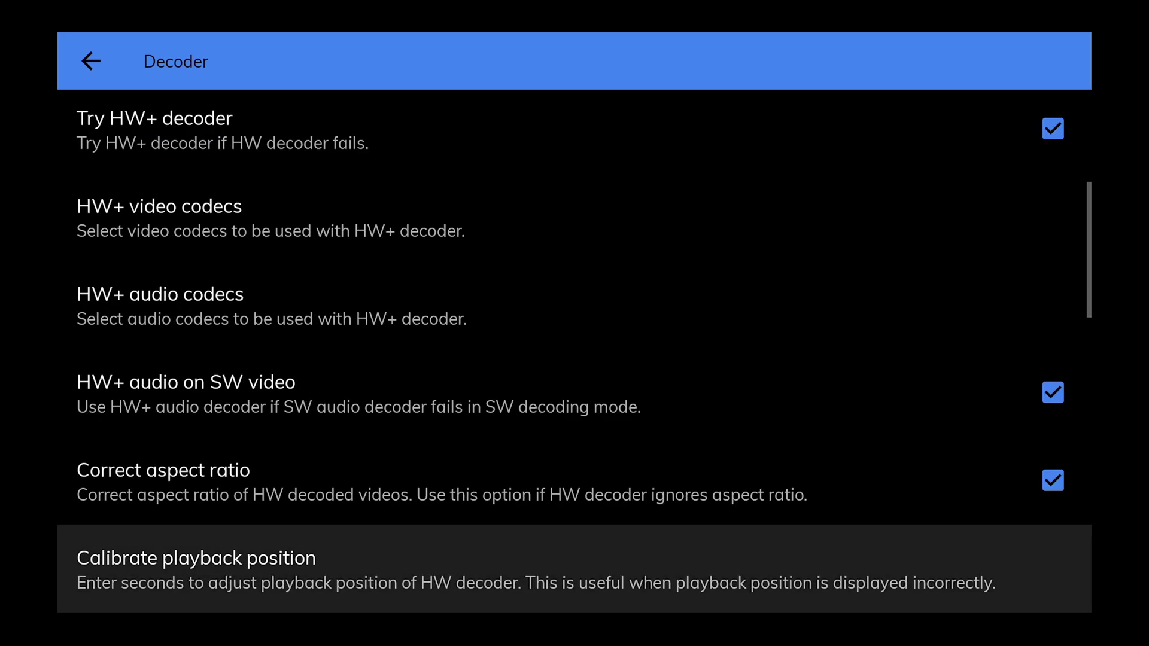
pyautogui.press('Down')
pyautogui.press('Up')
pyautogui.press('Up')
pyautogui.press('Down')
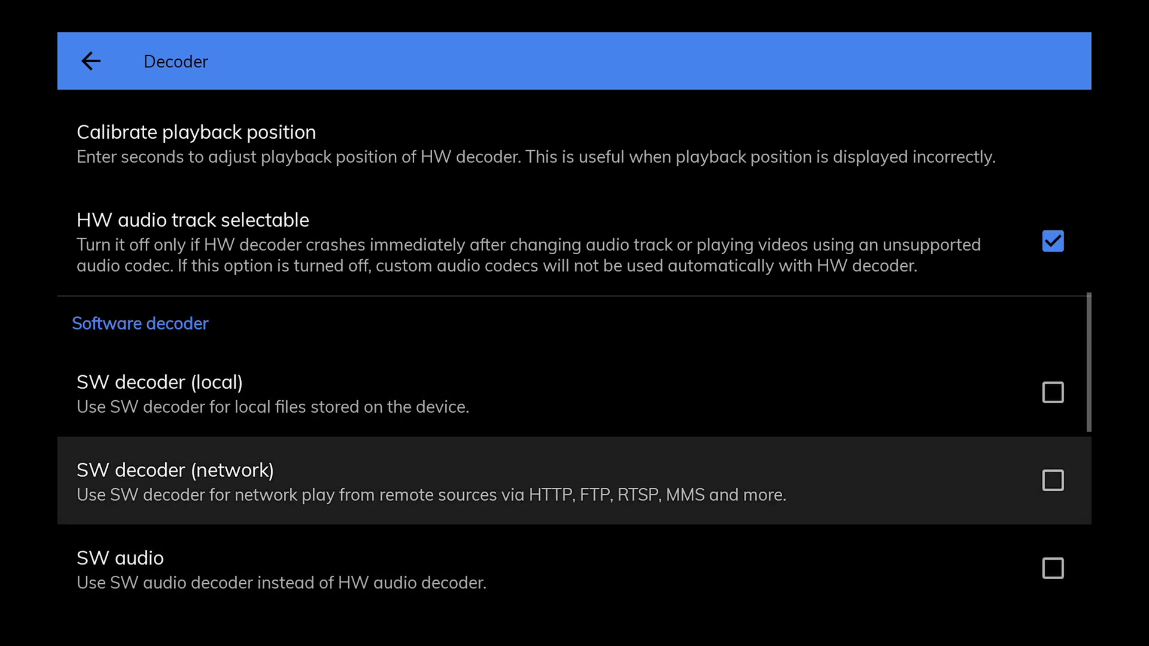
pyautogui.press('Down')
pyautogui.press('Down')
pyautogui.press('Down')
pyautogui.press('Up')
pyautogui.press('Up')
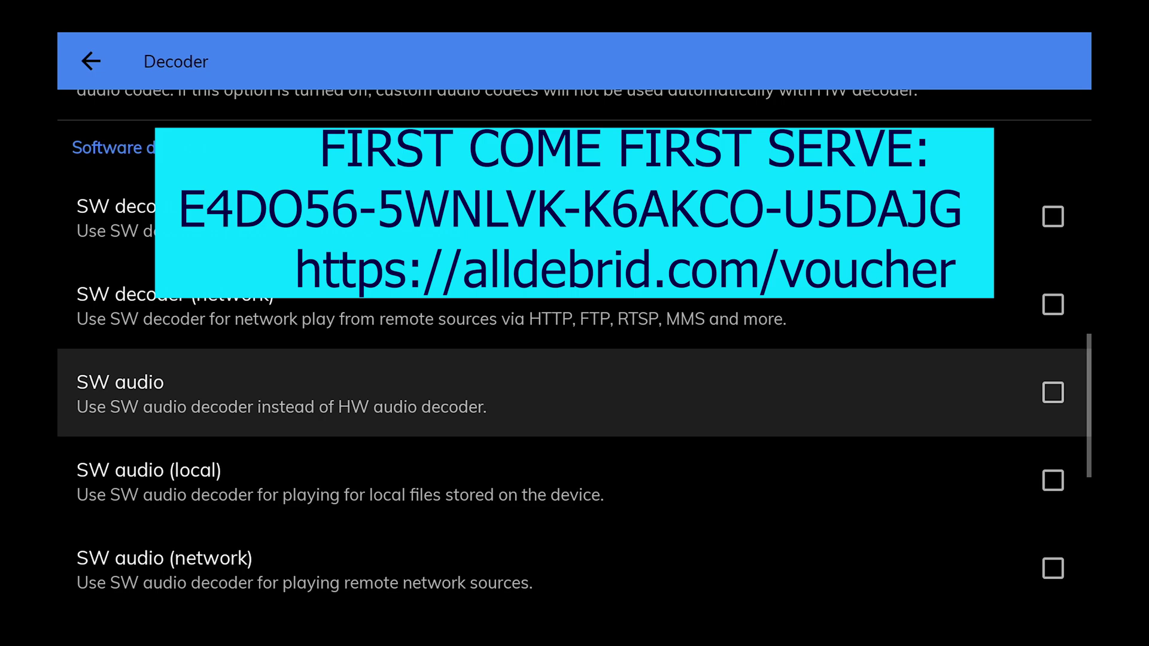
pyautogui.press('Up')
pyautogui.press('Down')
pyautogui.press('Down')
pyautogui.press('Down')
pyautogui.press('Down')
pyautogui.press('Down')
pyautogui.press('Down')
pyautogui.press('Down')
pyautogui.press('Down')
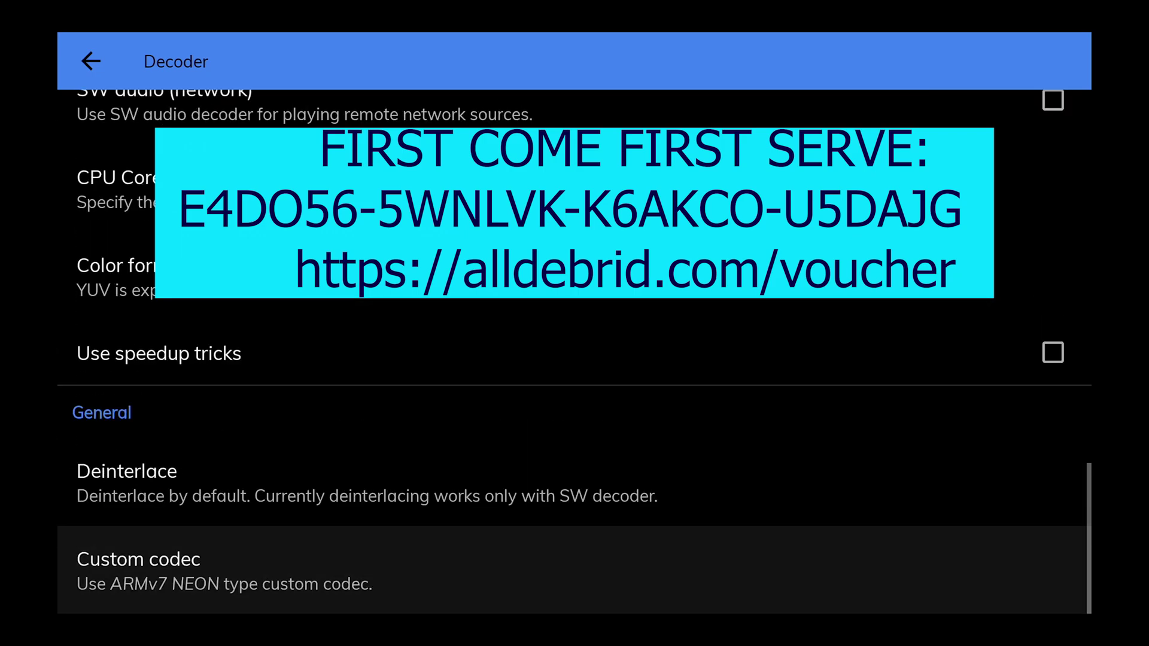
pyautogui.press('Escape')
pyautogui.press('Down')
pyautogui.press('Down')
pyautogui.press('Down')
pyautogui.press('Down')
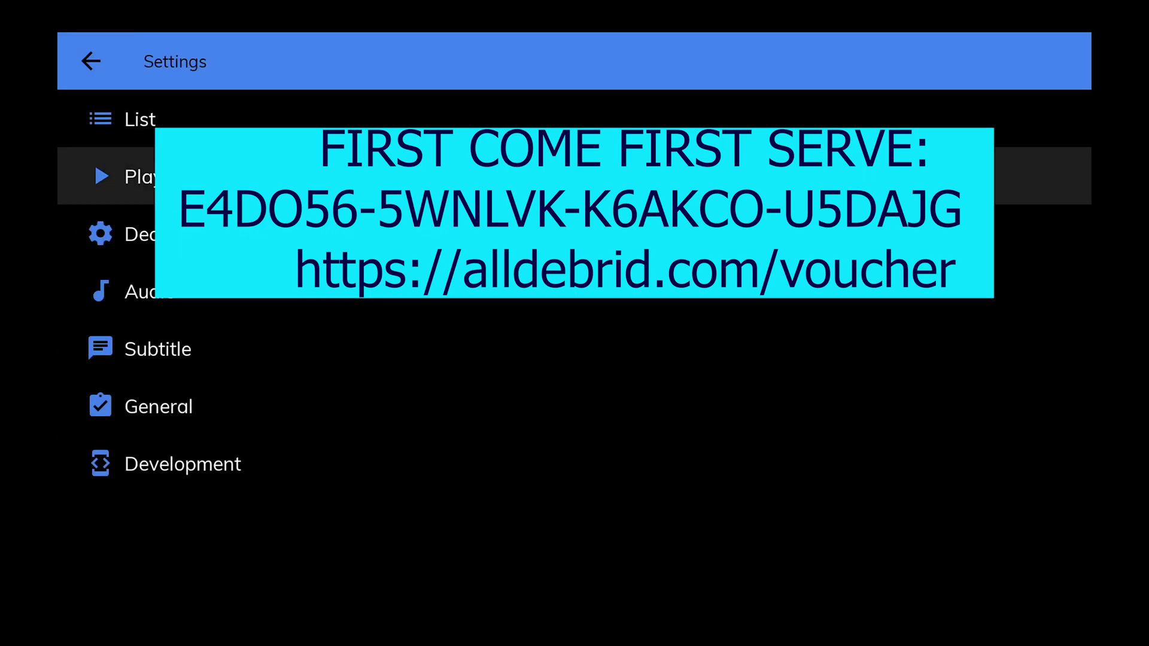
# Turn on Volume boost in the Audio settings, allowing audio up to 200%
pyautogui.press('Return')
pyautogui.press('Down')
pyautogui.press('Down')
pyautogui.press('Down')
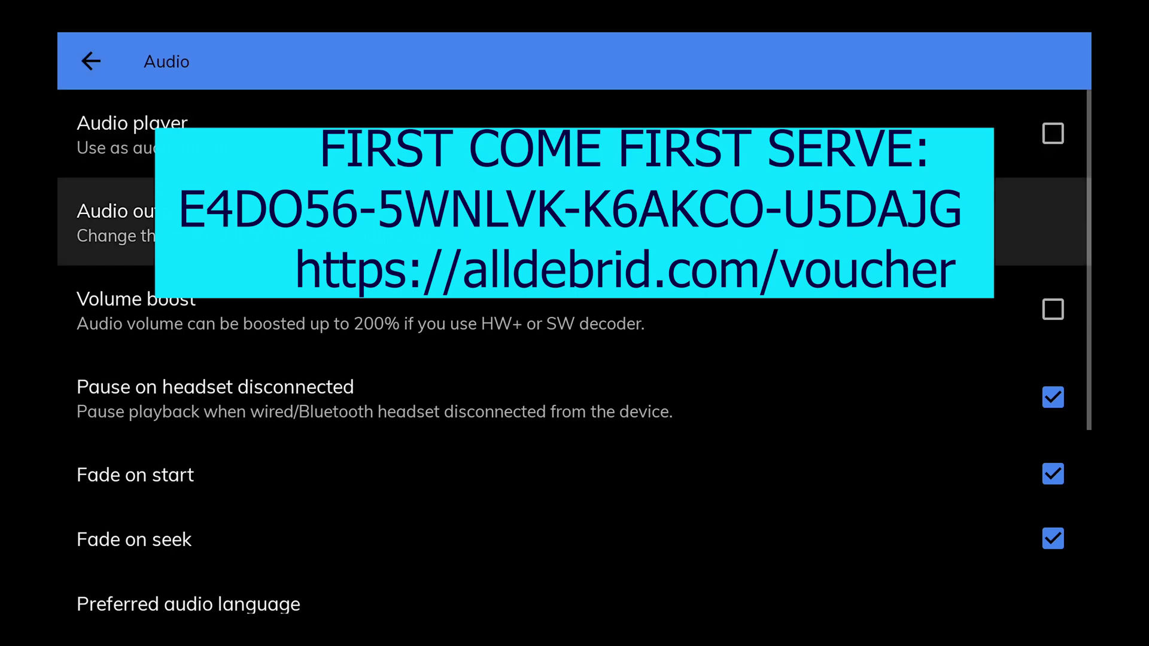
pyautogui.press('Return')
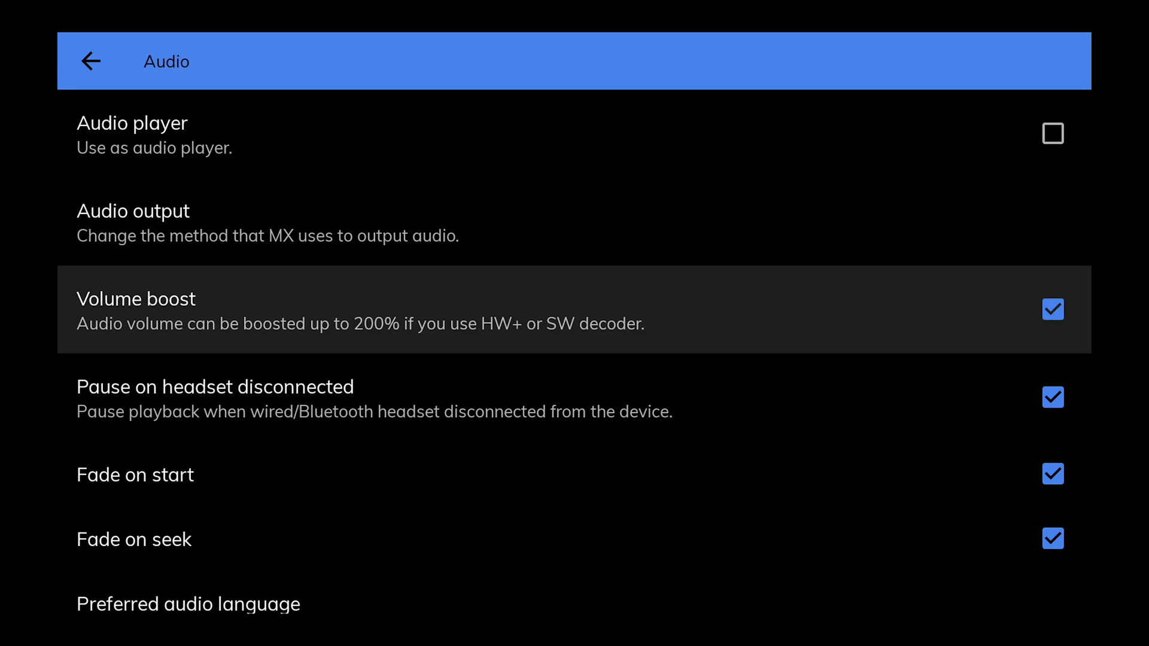
# Back out to the Settings list and reopen Decoder to confirm all four HW+ and HW options are checked
pyautogui.press('Up')
pyautogui.press('Escape')
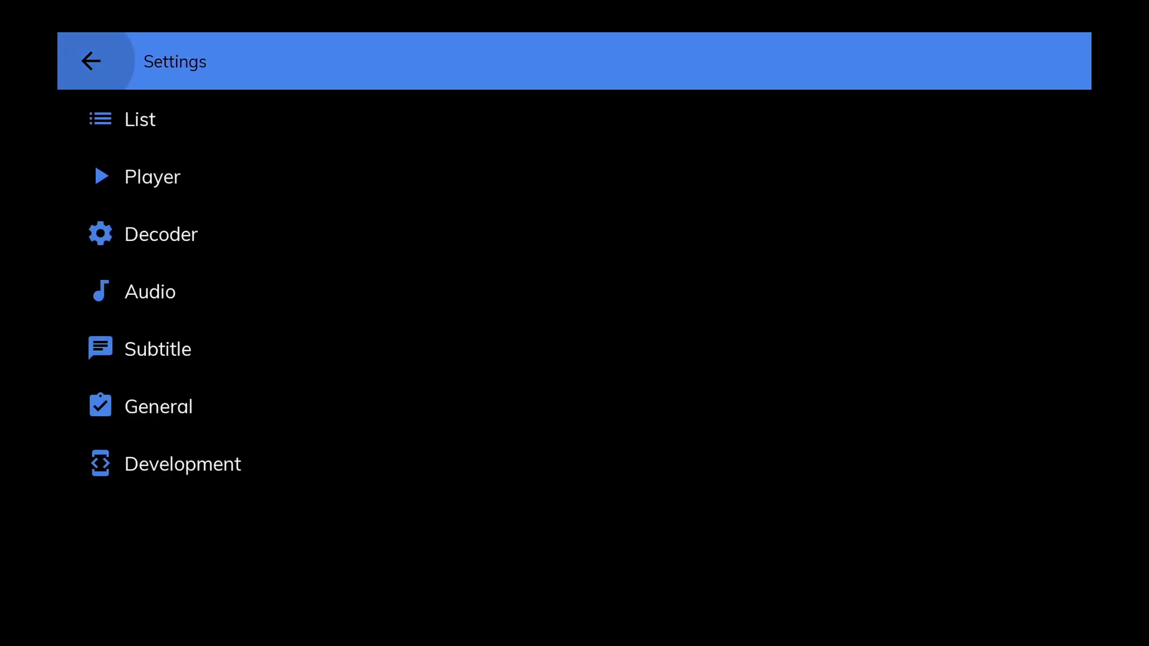
pyautogui.press('Down')
pyautogui.press('Down')
pyautogui.press('Down')
pyautogui.press('Return')
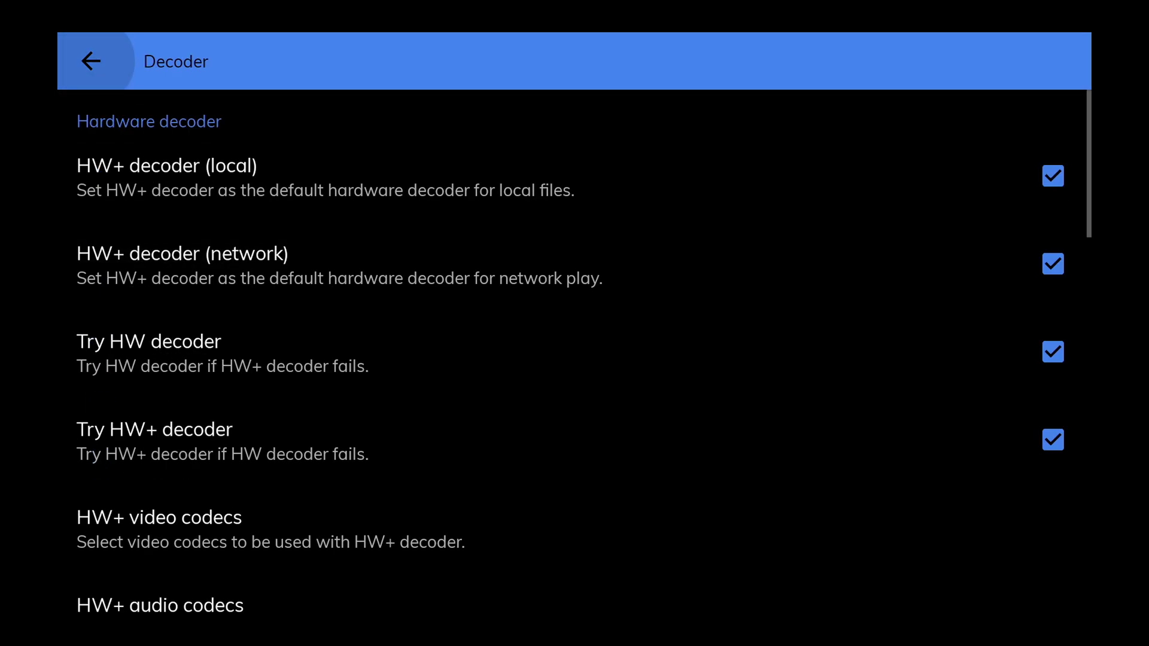
pyautogui.press('Down')
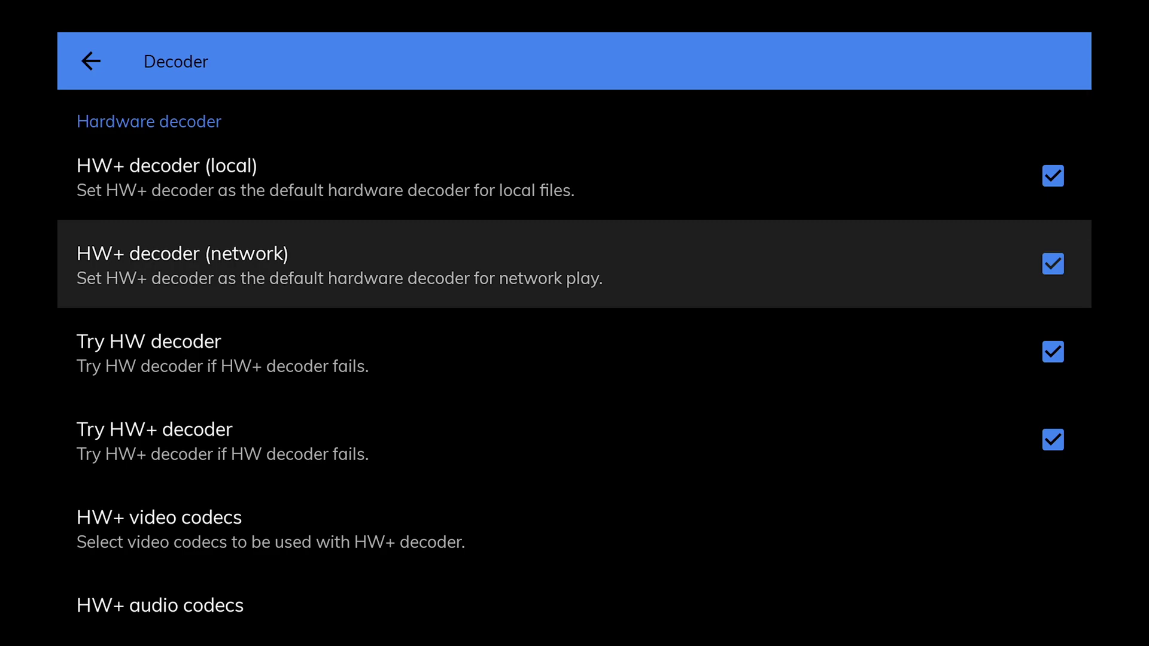